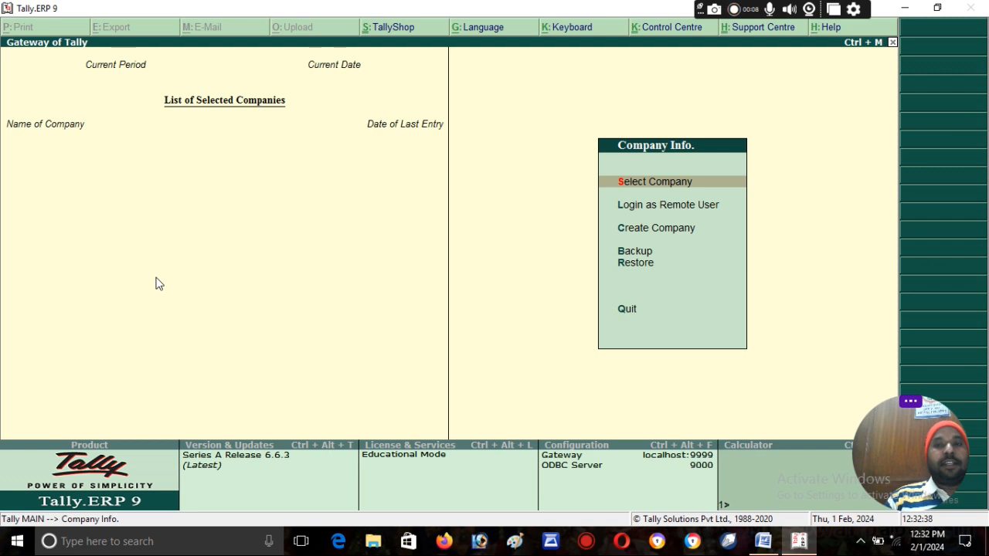
# Step: Close the company list and open the Company Creation form from Company Info
pyautogui.click(651, 179)
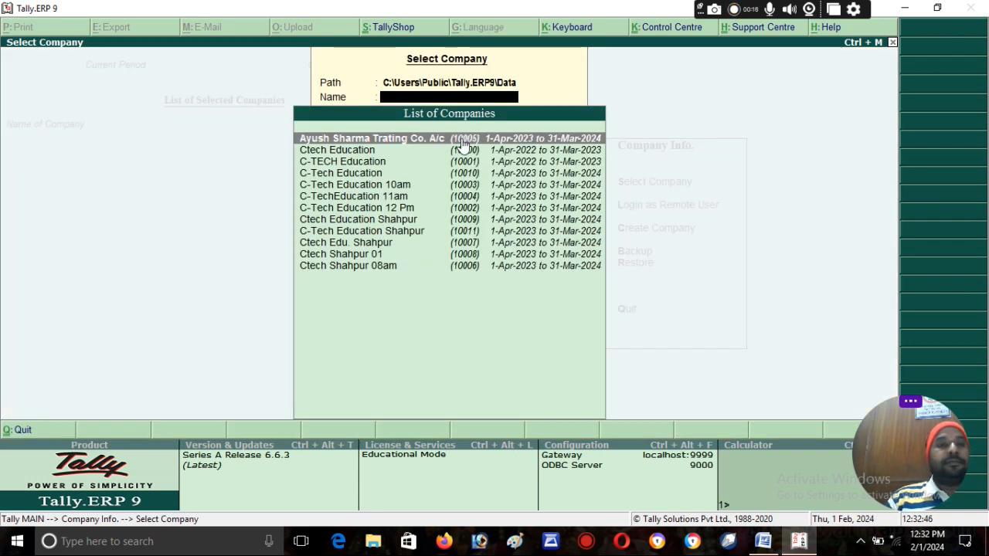
pyautogui.press('Escape')
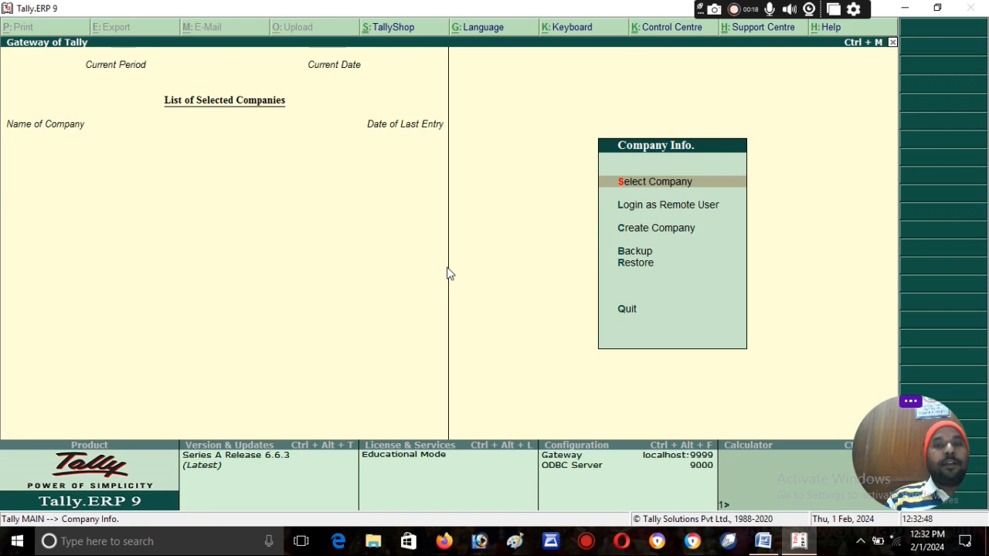
pyautogui.press('Down')
pyautogui.press('Down')
pyautogui.press('Down')
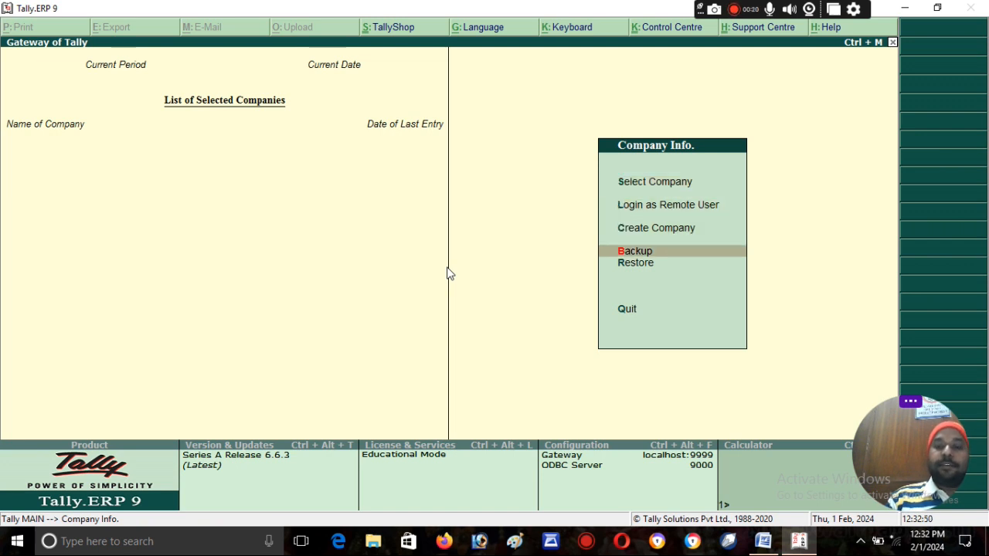
pyautogui.press('Up')
pyautogui.press('Return')
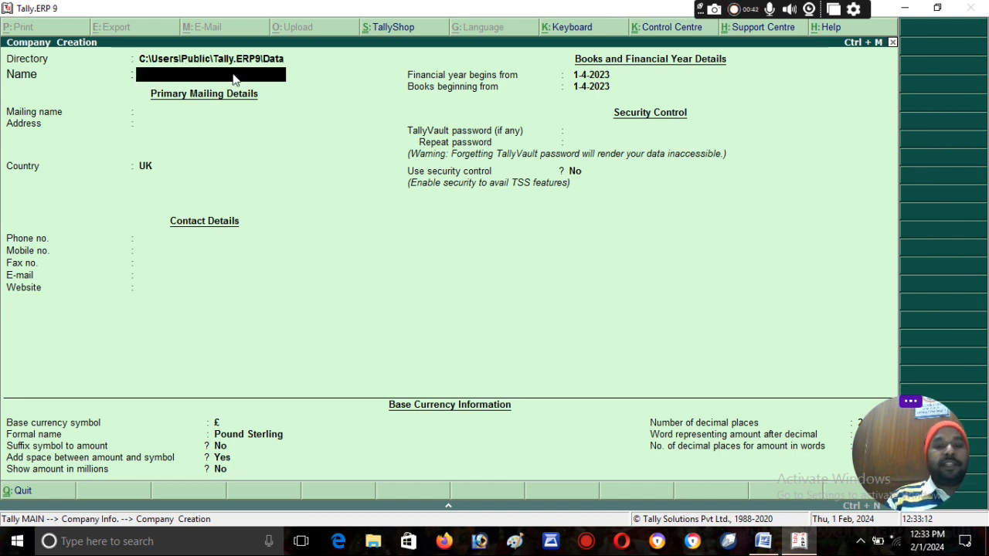
# Step: Name the company Ctech Education01, keep the mailing name, and enter the address
pyautogui.write('Ctec')
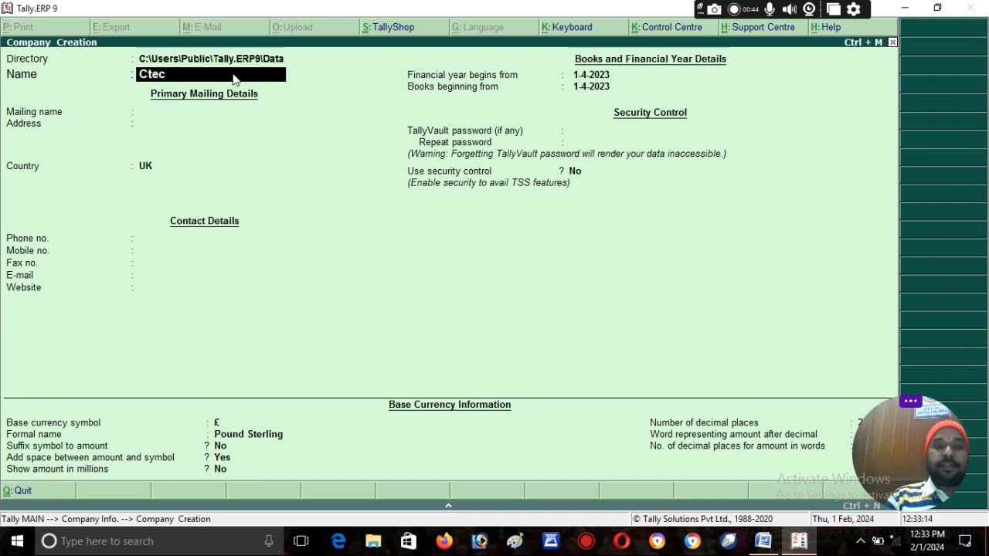
pyautogui.write('h Ec')
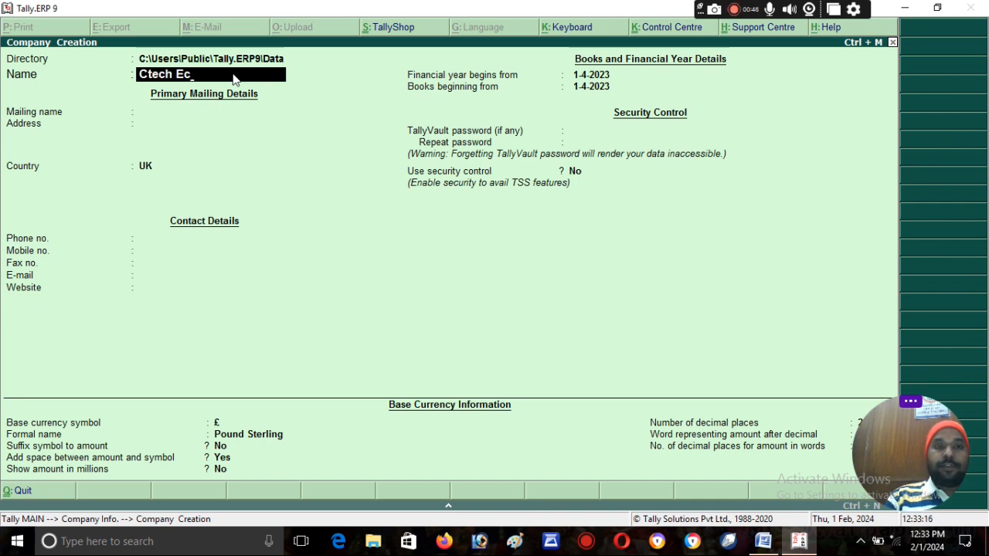
pyautogui.press('BackSpace')
pyautogui.write('duc')
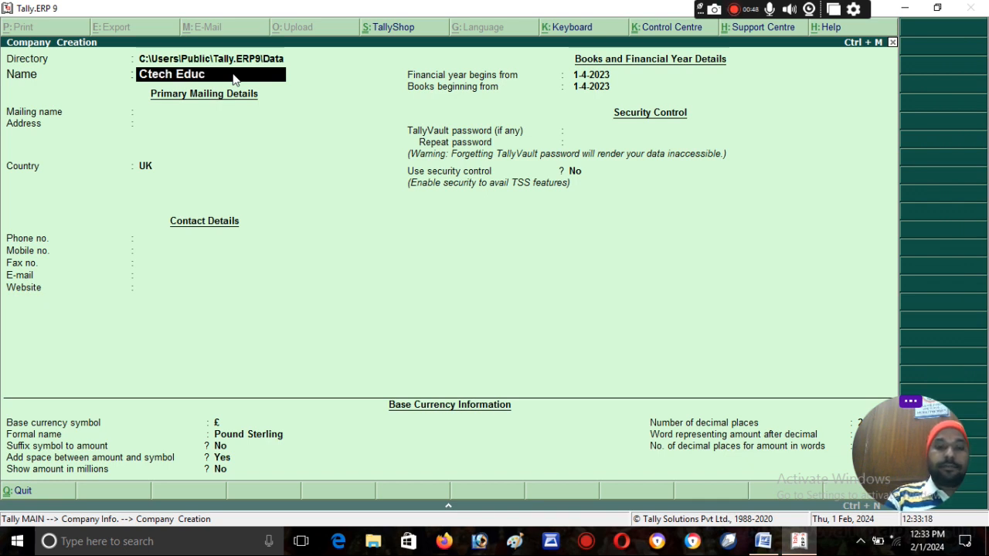
pyautogui.write('ation')
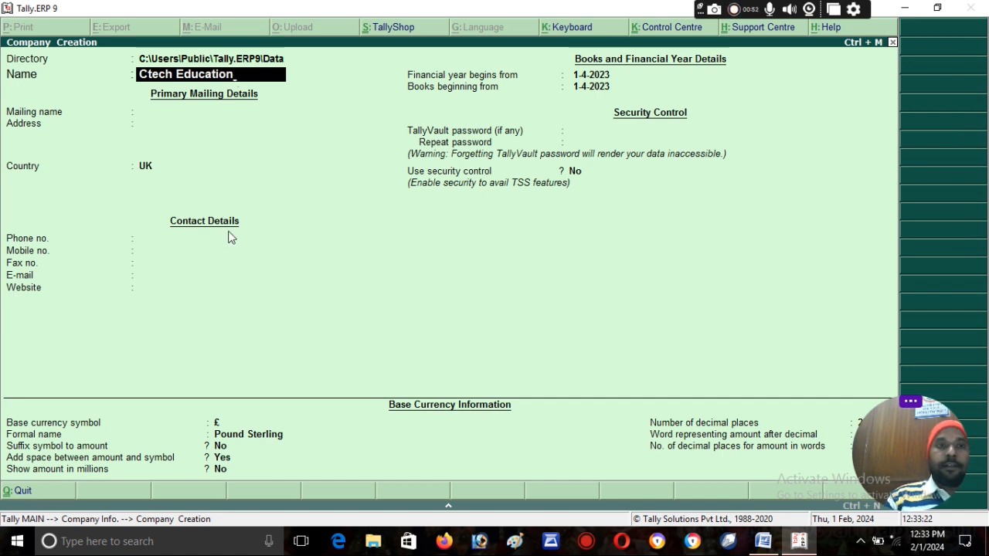
pyautogui.write('01')
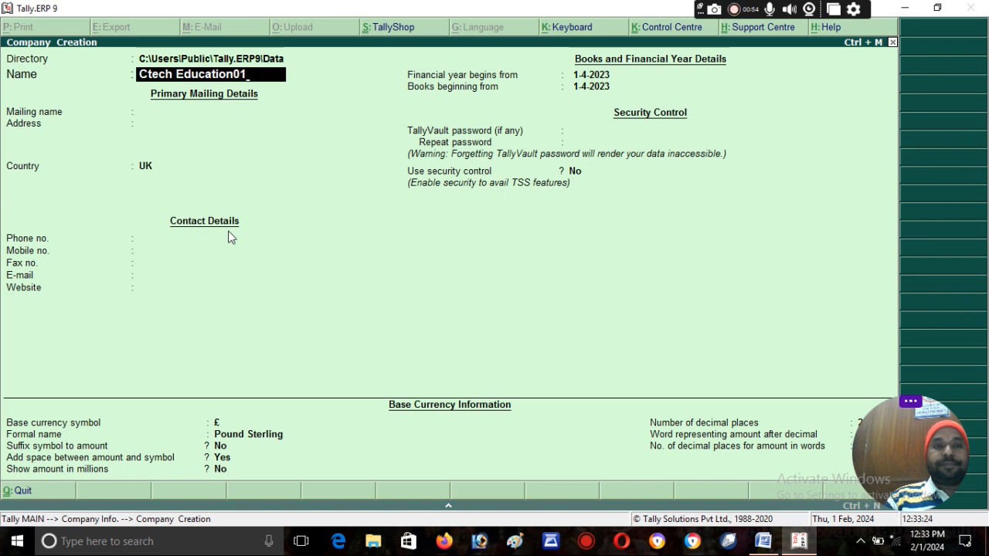
pyautogui.press('Return')
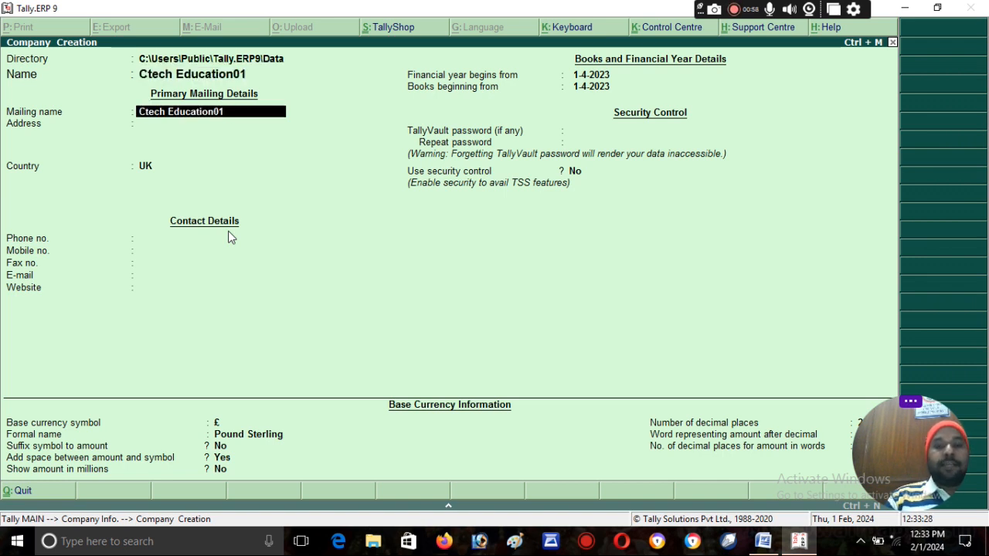
pyautogui.press('Return')
pyautogui.write('Shahpur')
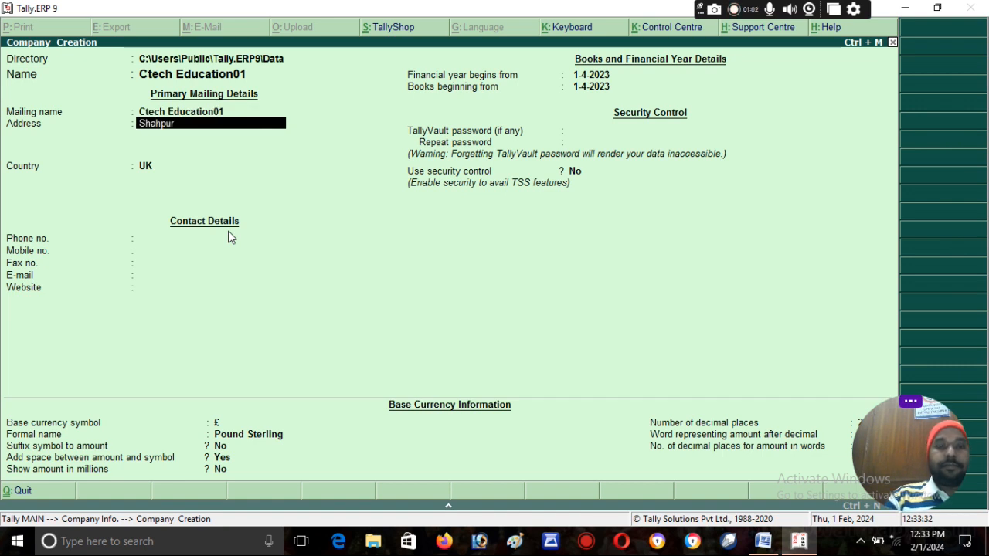
pyautogui.press('Return')
pyautogui.press('Return')
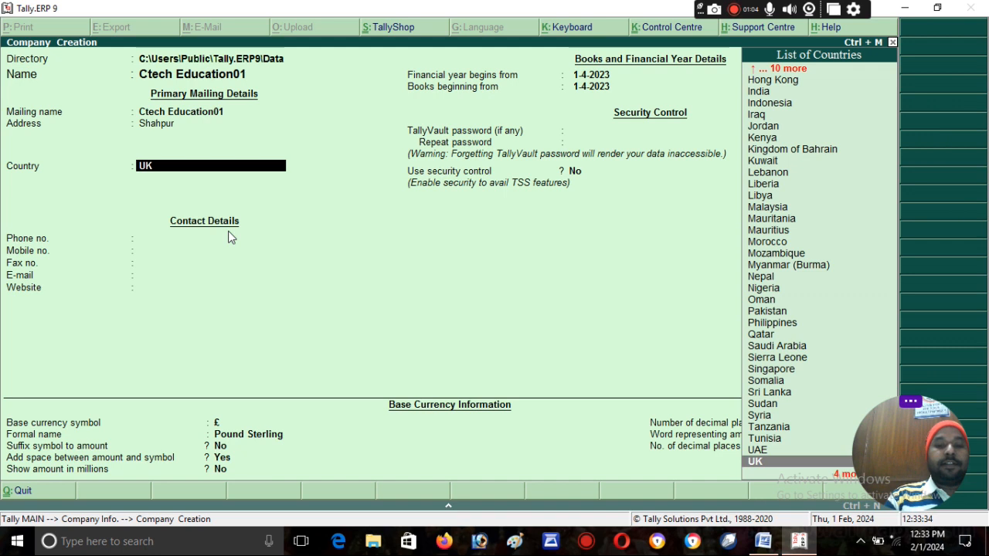
# Step: Set the country to India and the state to Uttar Pradesh, then type the pincode
pyautogui.press('BackSpace')
pyautogui.press('BackSpace')
pyautogui.press('Down')
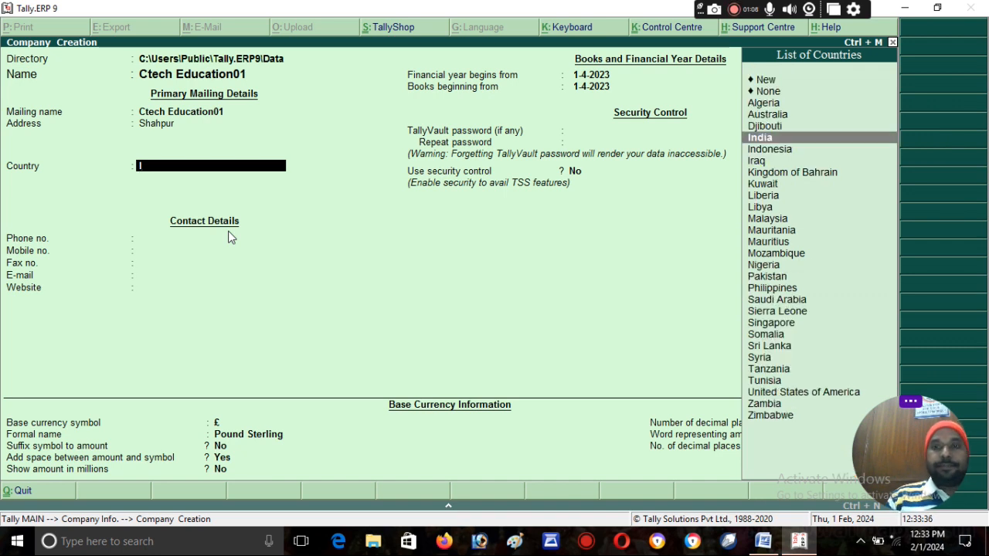
pyautogui.press('Return')
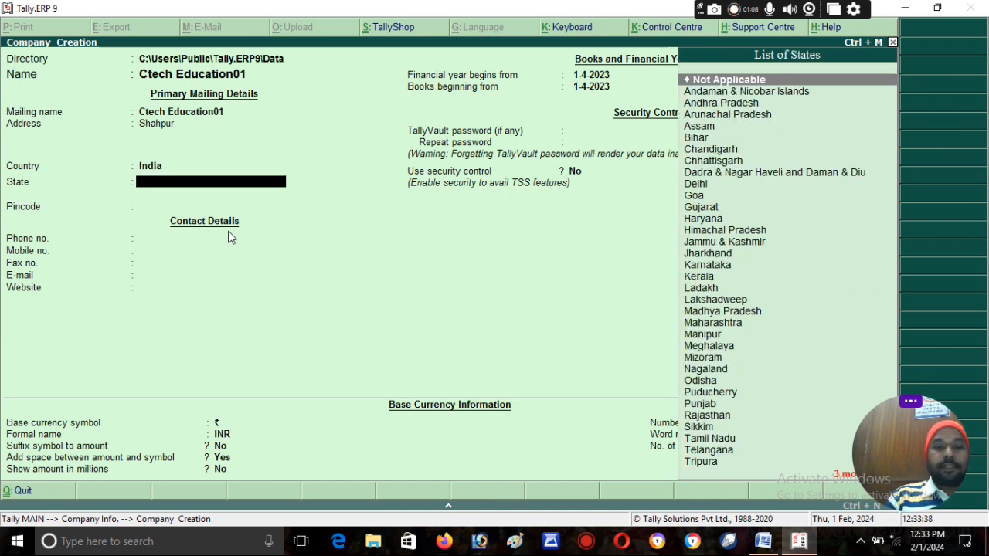
pyautogui.write('U')
pyautogui.press('Down')
pyautogui.press('Down')
pyautogui.press('Return')
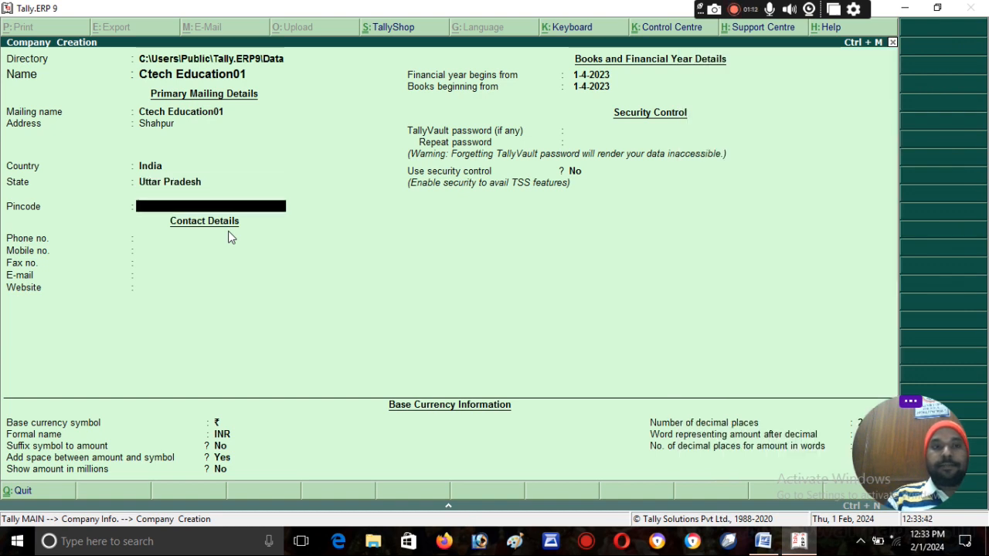
pyautogui.write('2513')
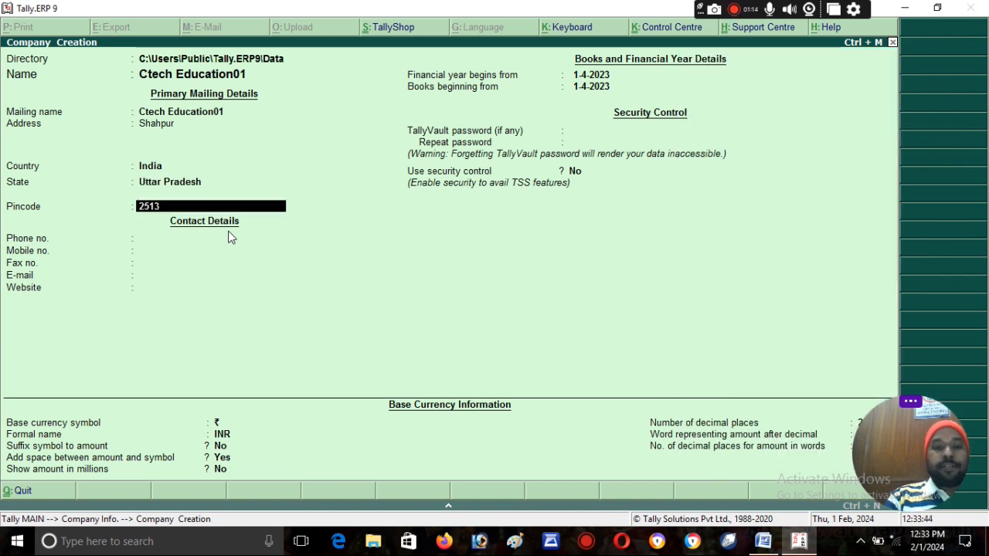
pyautogui.write('18')
# Step: Confirm the pincode, leave phone blank, and enter the company's mobile number
pyautogui.press('Return')
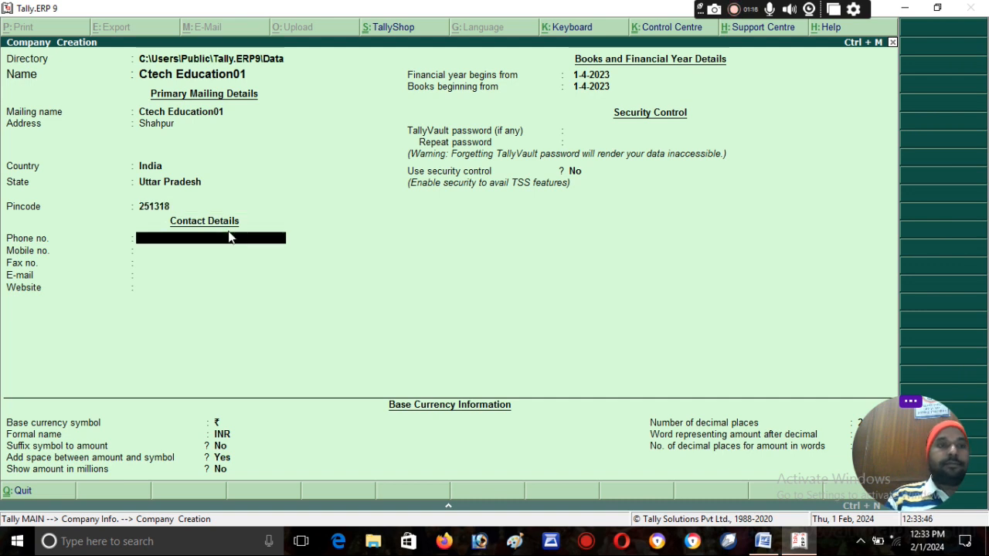
pyautogui.press('Return')
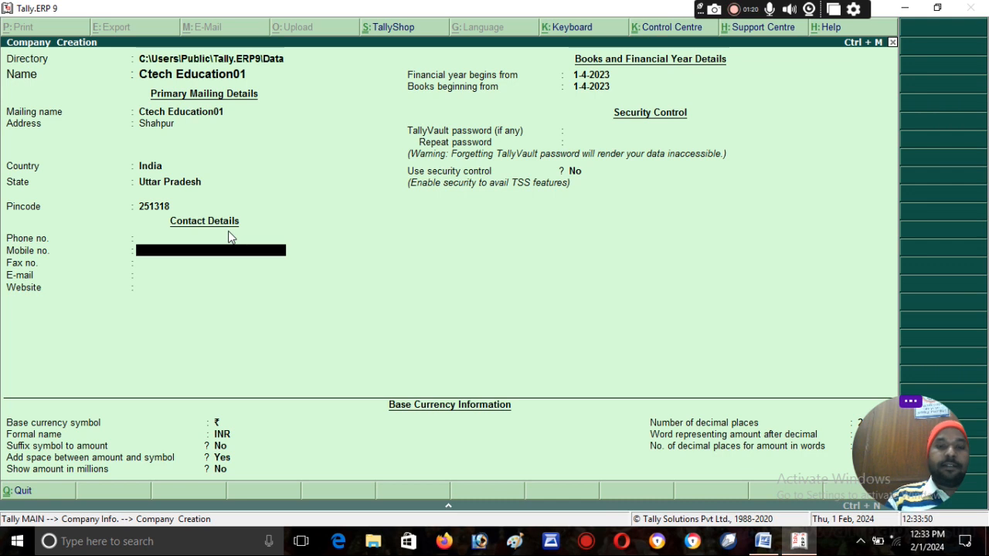
pyautogui.write('99999999999')
pyautogui.press('Return')
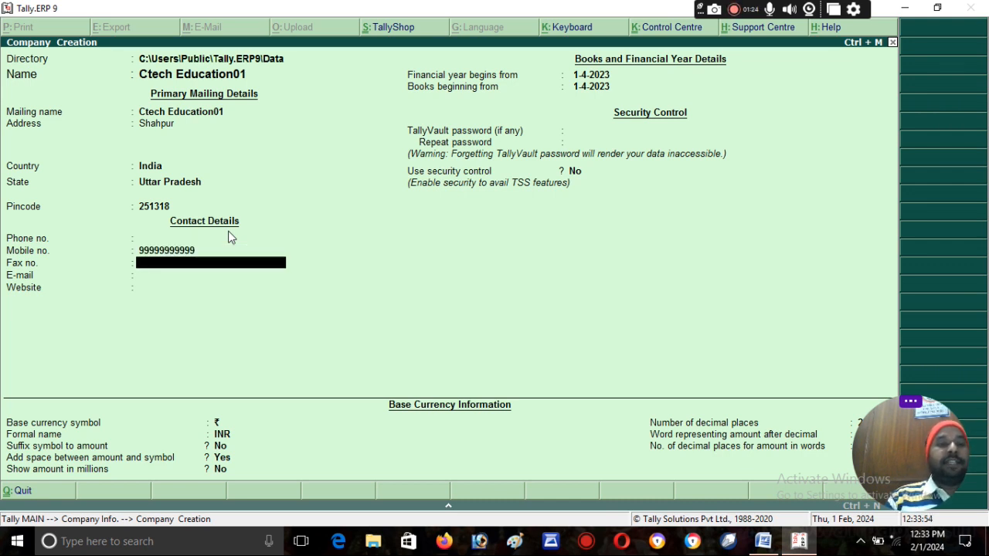
pyautogui.press('Return')
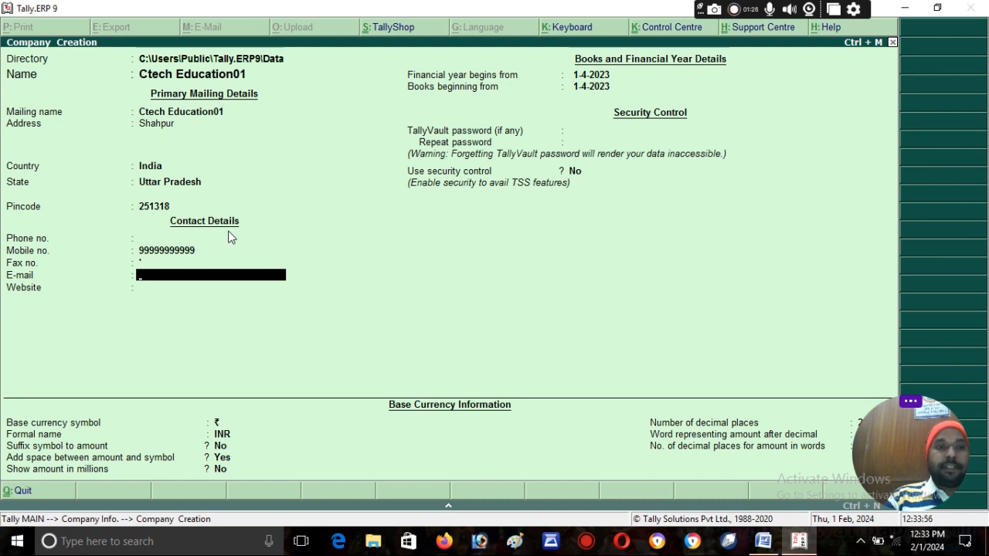
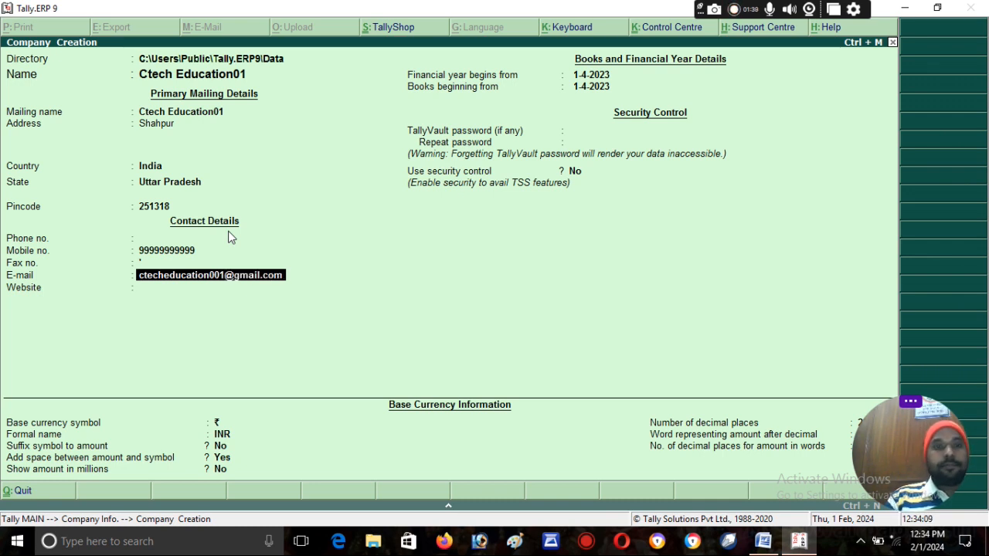
pyautogui.press('Return')
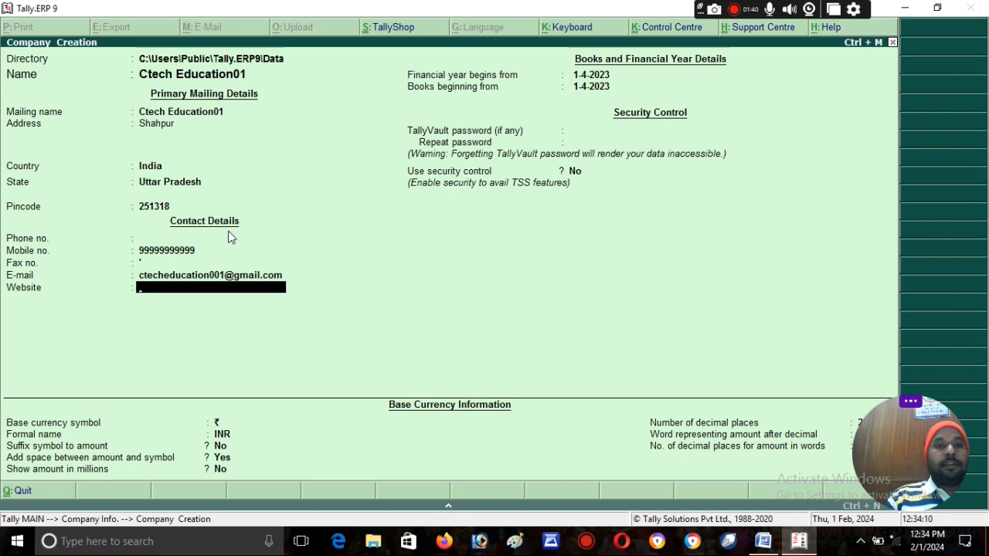
pyautogui.write('www')
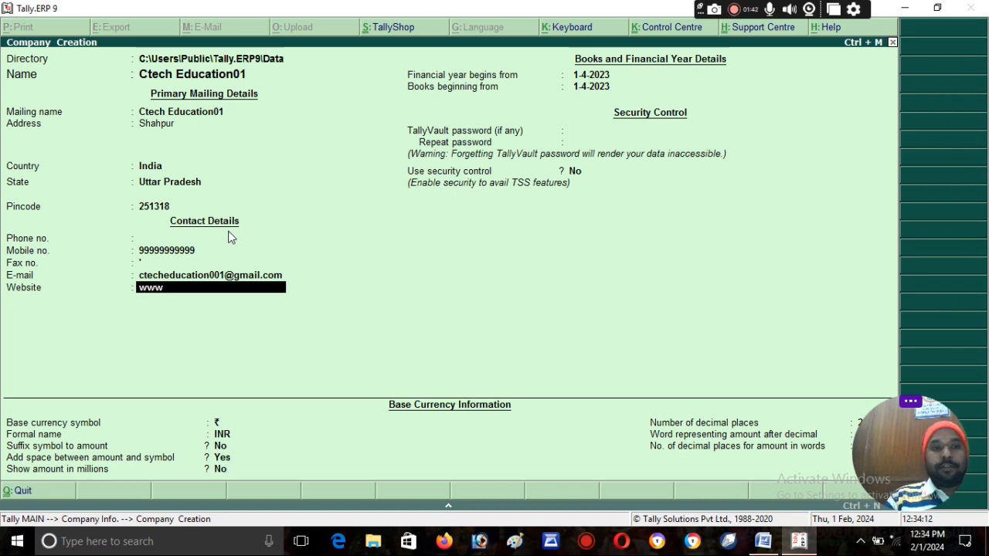
pyautogui.write('.aiait.co.in')
pyautogui.press('Return')
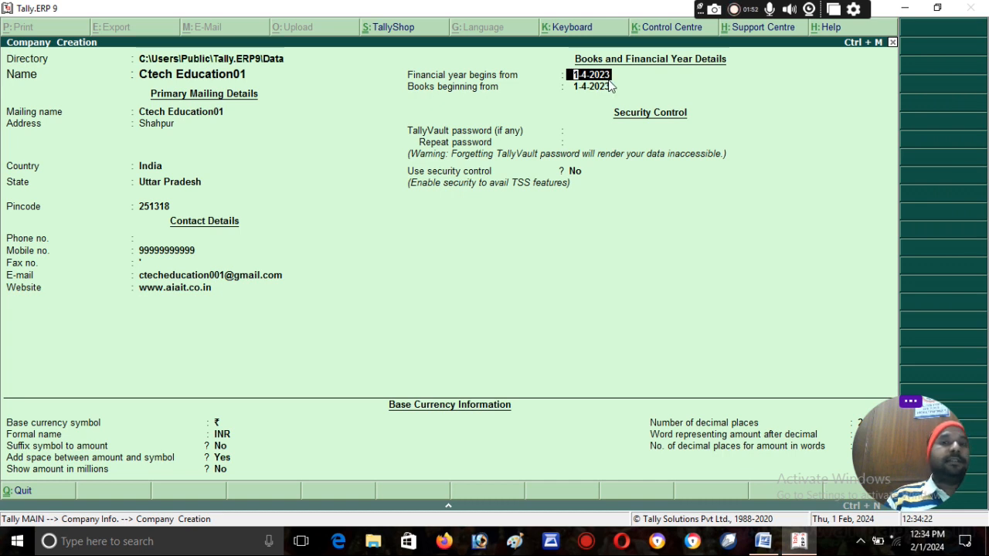
pyautogui.press('Return')
pyautogui.press('Return')
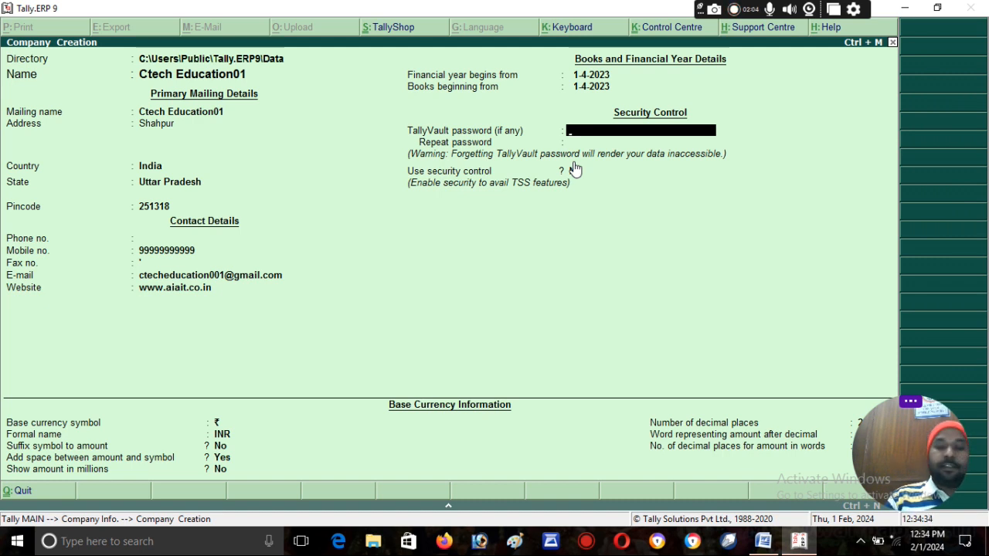
# Step: Skip TallyVault and enable security control with an administrator user name and password
pyautogui.press('Return')
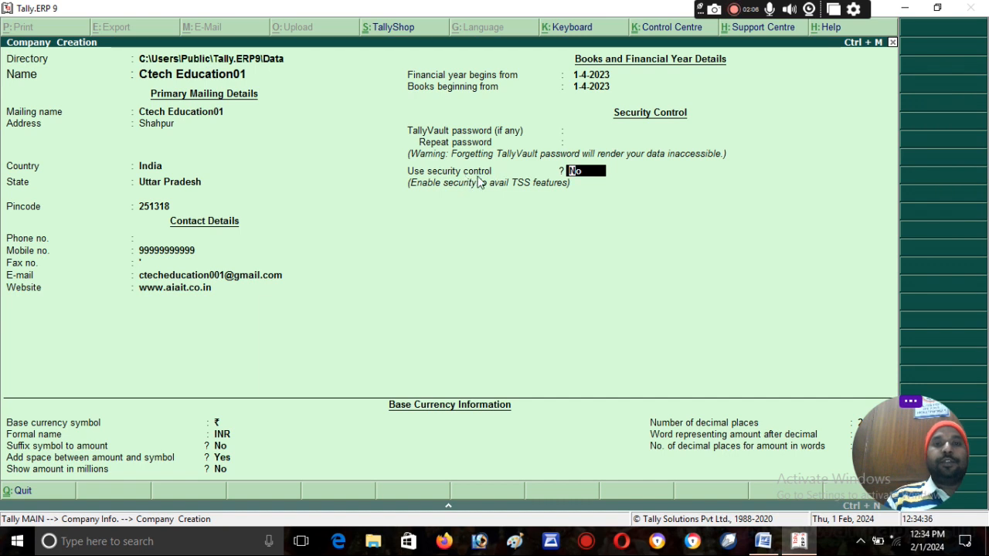
pyautogui.write('y')
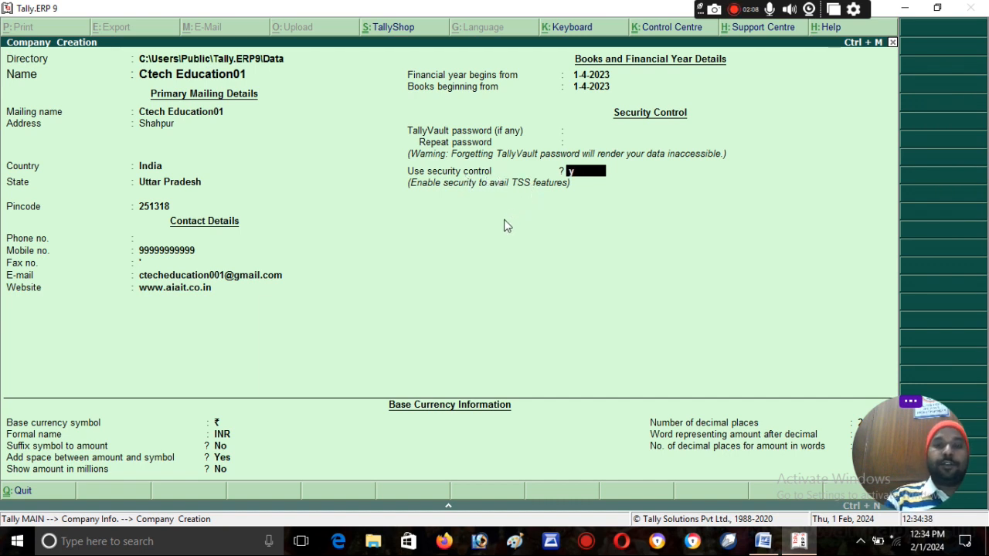
pyautogui.press('Return')
pyautogui.write('ctech')
pyautogui.press('Return')
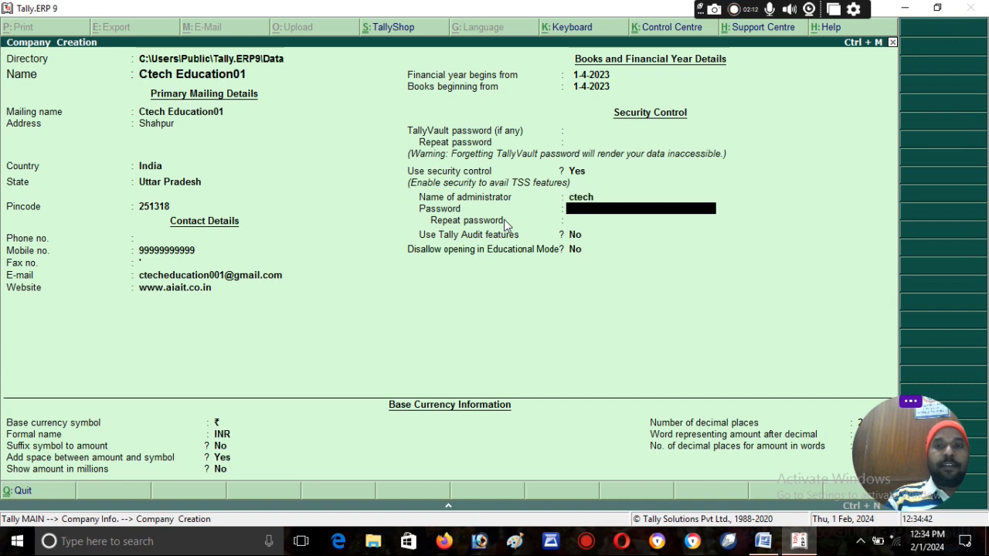
pyautogui.write('123')
pyautogui.press('Return')
pyautogui.write('1')
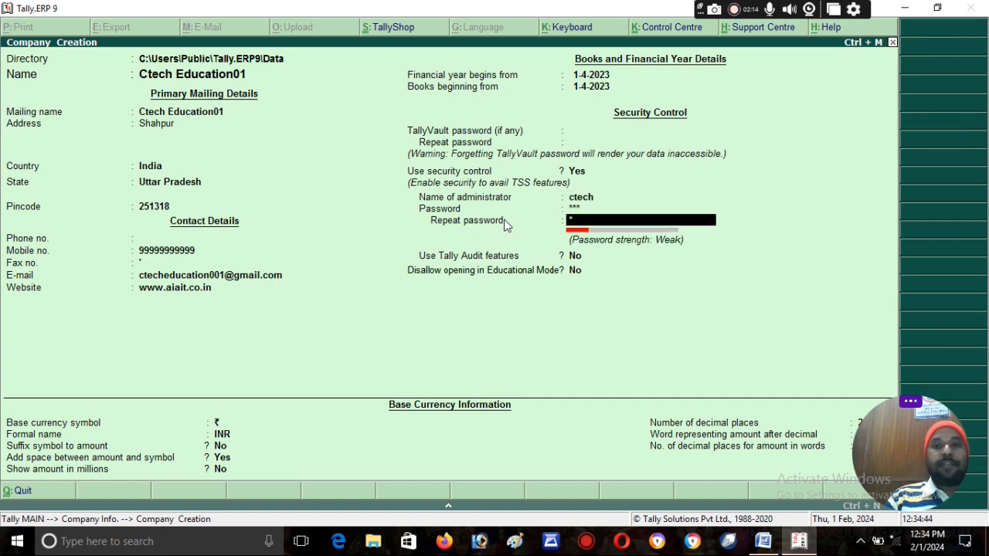
pyautogui.press('Return')
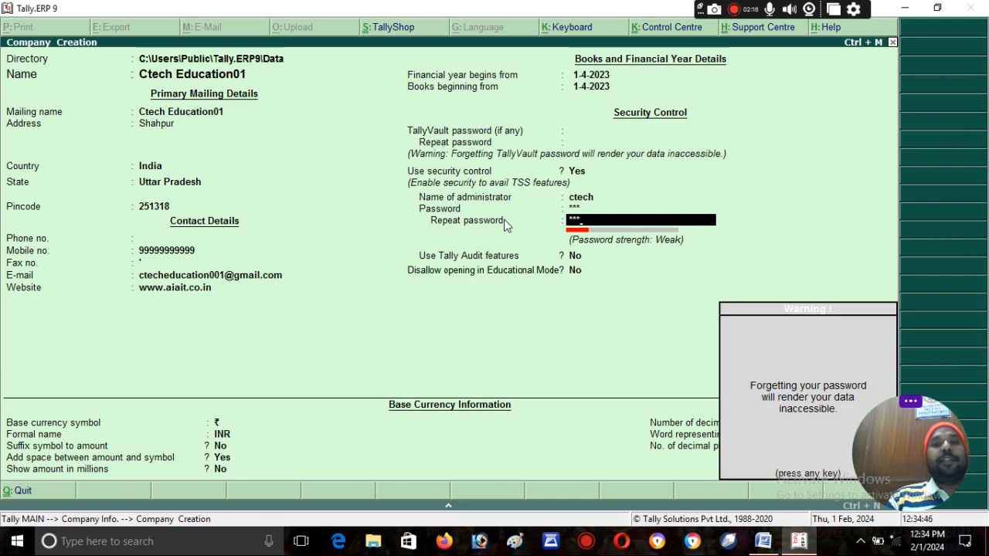
pyautogui.press('Return')
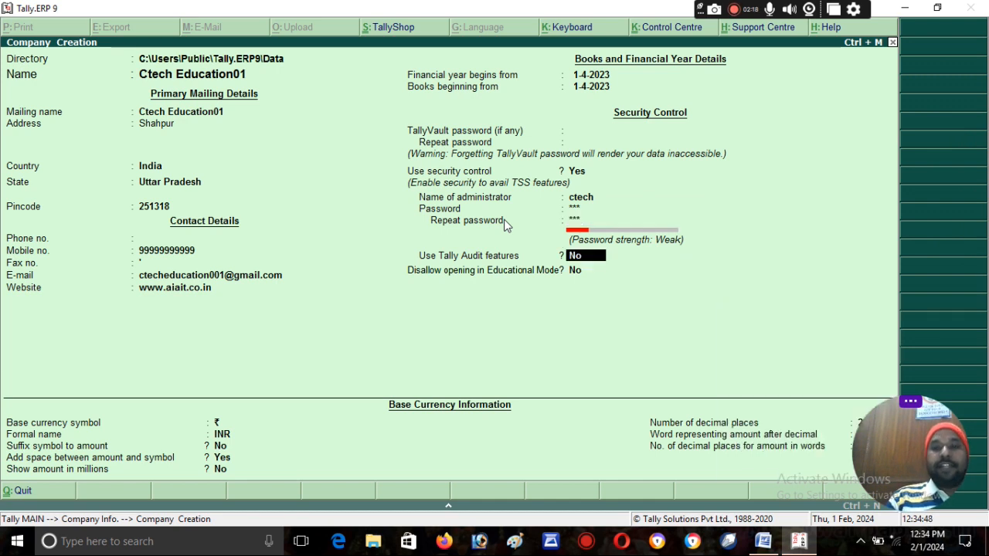
# Step: Keep the default audit, educational mode and base currency settings, and finish the form
pyautogui.press('Return')
pyautogui.press('Return')
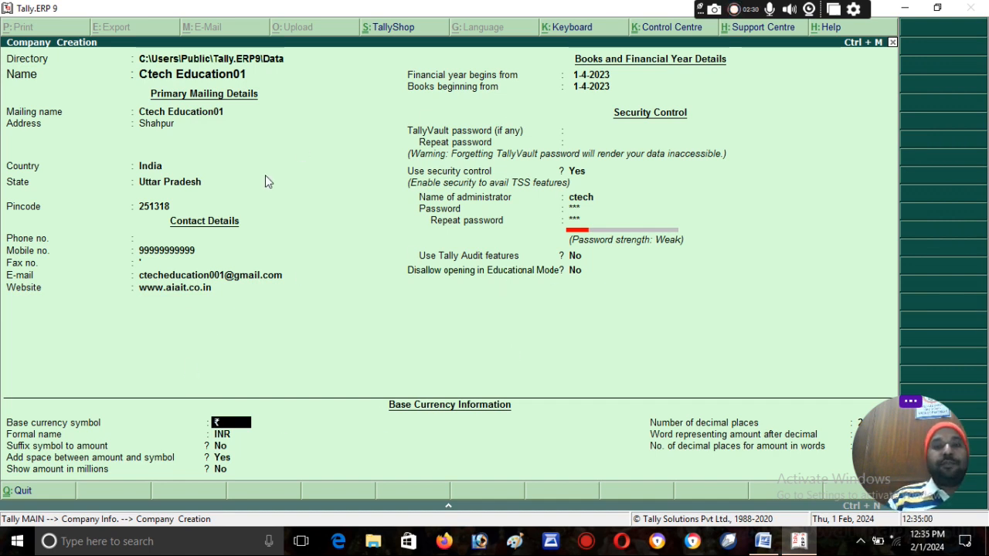
pyautogui.press('Return')
pyautogui.press('Return')
pyautogui.press('Return')
pyautogui.press('Return')
pyautogui.press('Return')
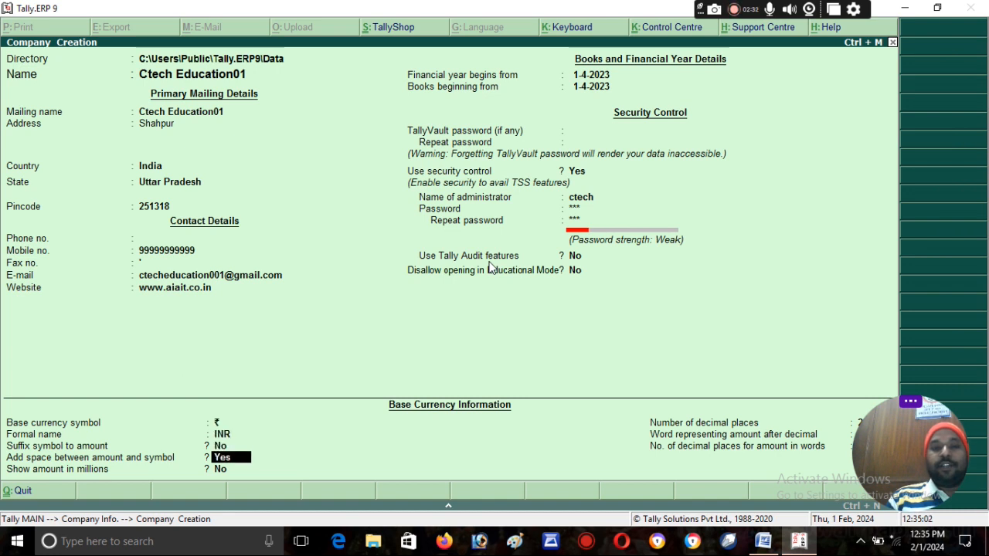
pyautogui.press('Return')
pyautogui.press('Return')
pyautogui.press('Return')
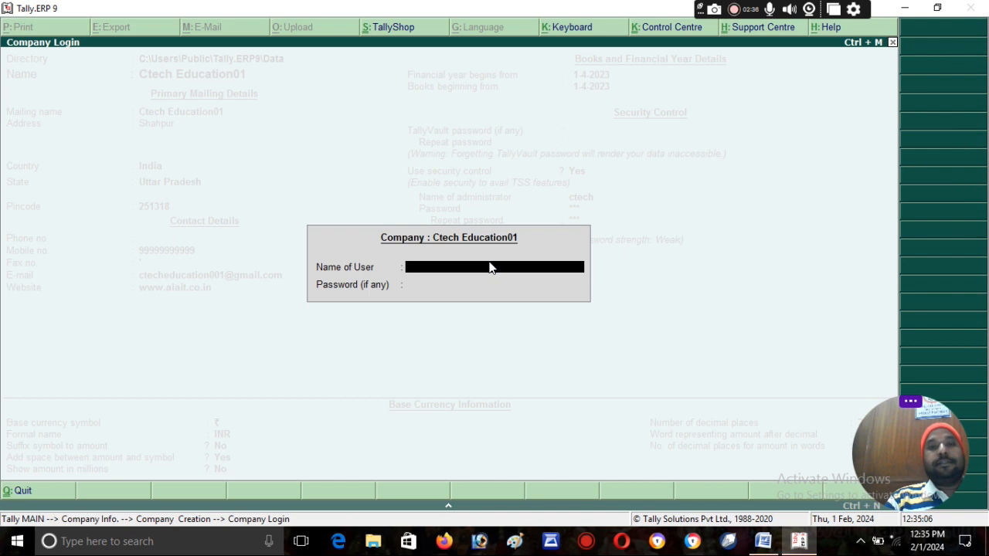
# Step: Log in to Ctech Education01 with the administrator credentials, then shut the company
pyautogui.write('ctech')
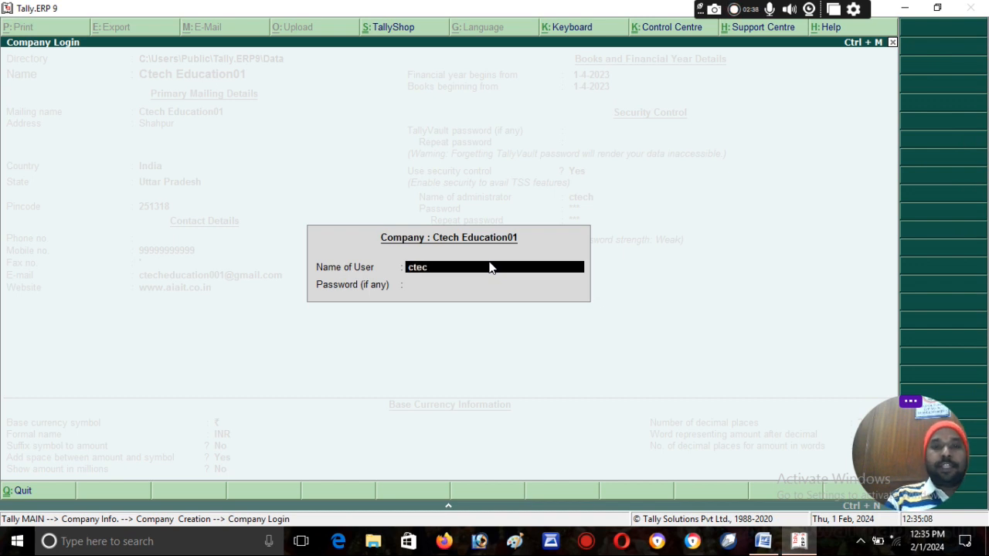
pyautogui.press('Return')
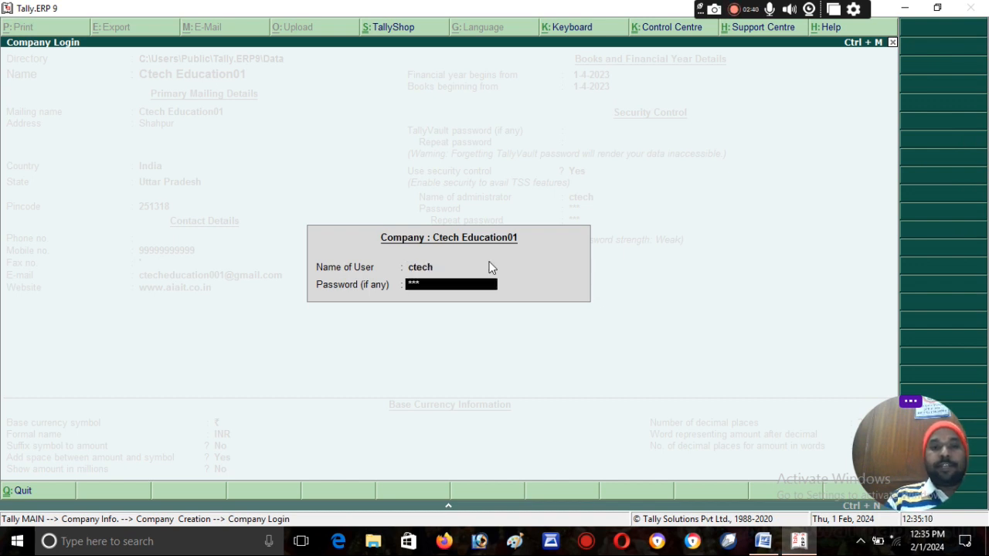
pyautogui.press('Return')
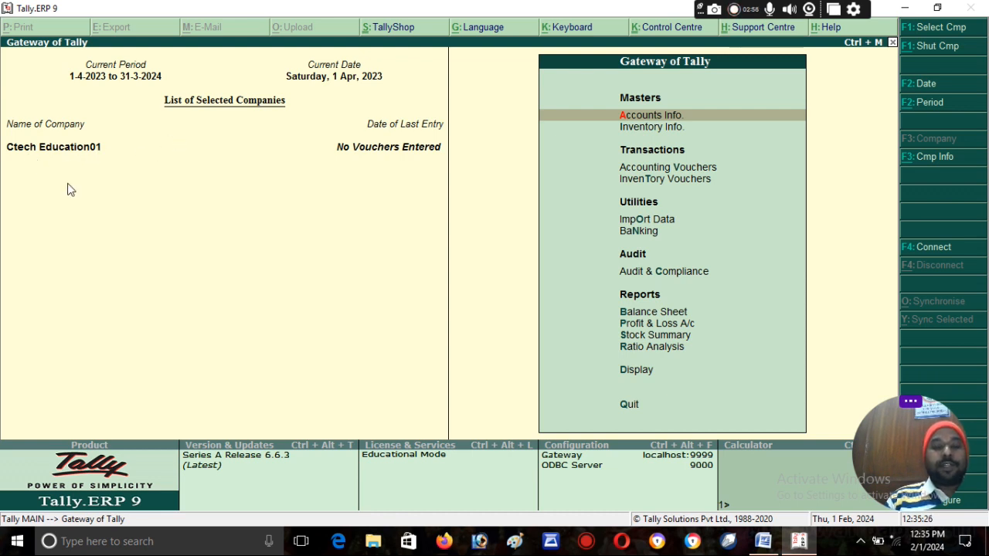
pyautogui.hotkey('alt', 'F3')
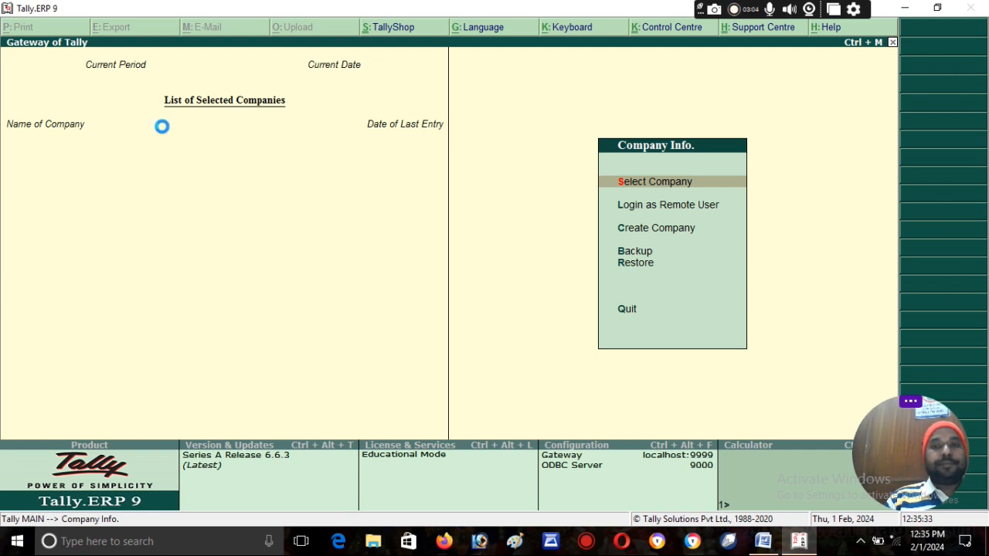
# Step: Select Ctech Education01 from the List of Companies and log in as administrator
pyautogui.press('Return')
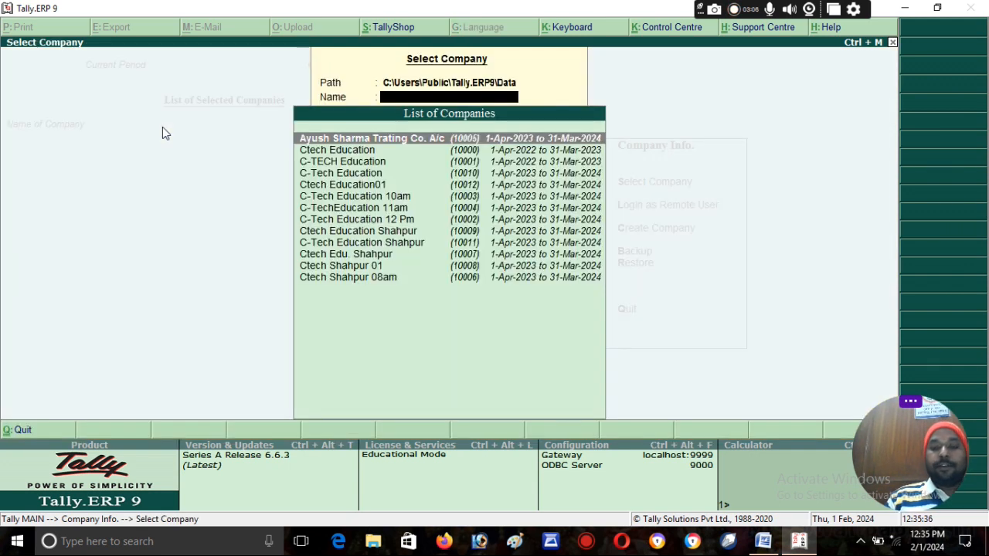
pyautogui.press('Down')
pyautogui.press('Down')
pyautogui.press('Down')
pyautogui.press('Down')
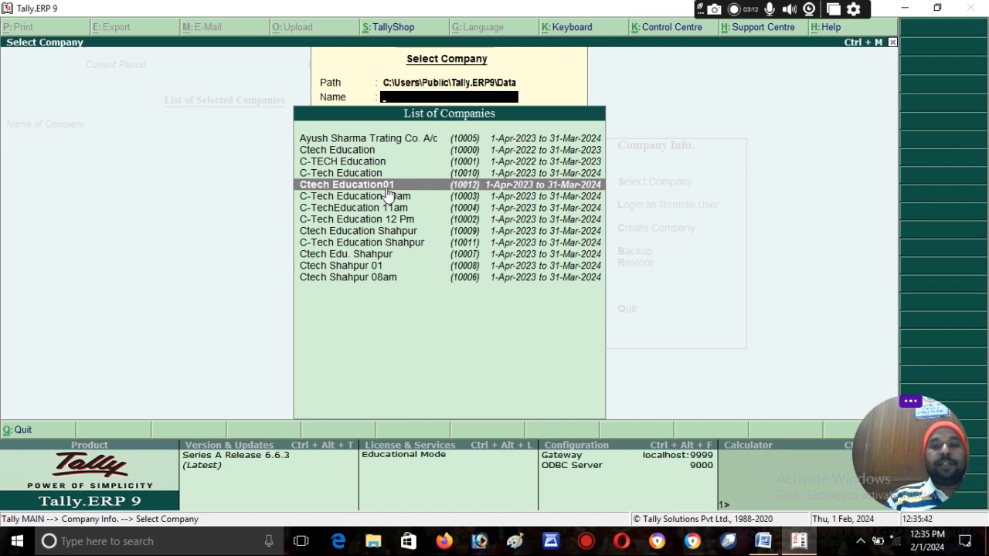
pyautogui.press('Return')
pyautogui.write('ctech')
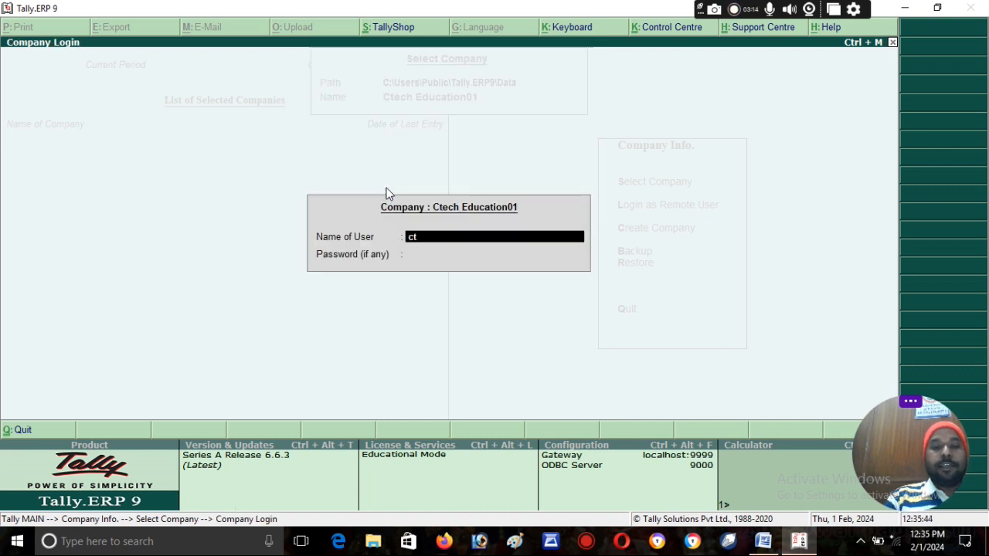
pyautogui.press('Return')
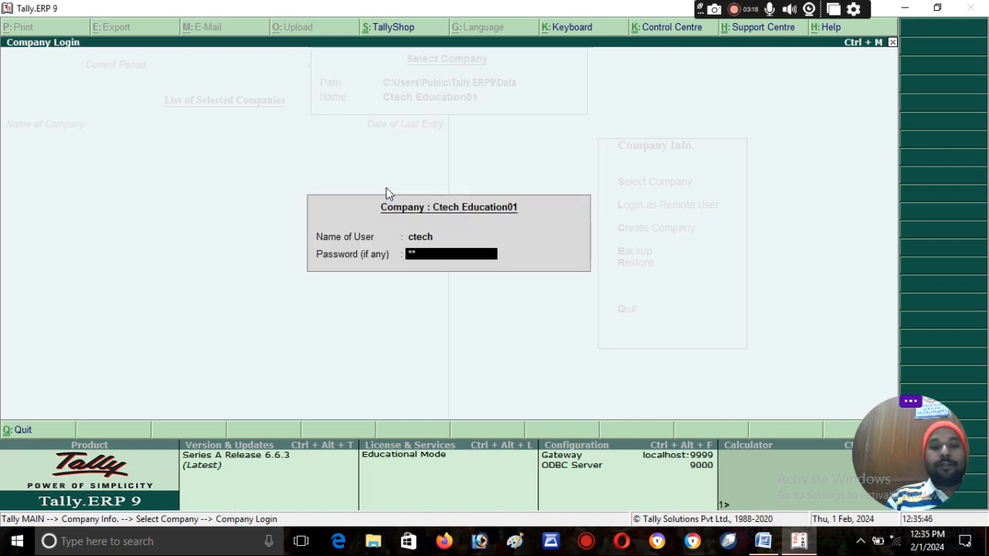
pyautogui.press('Return')
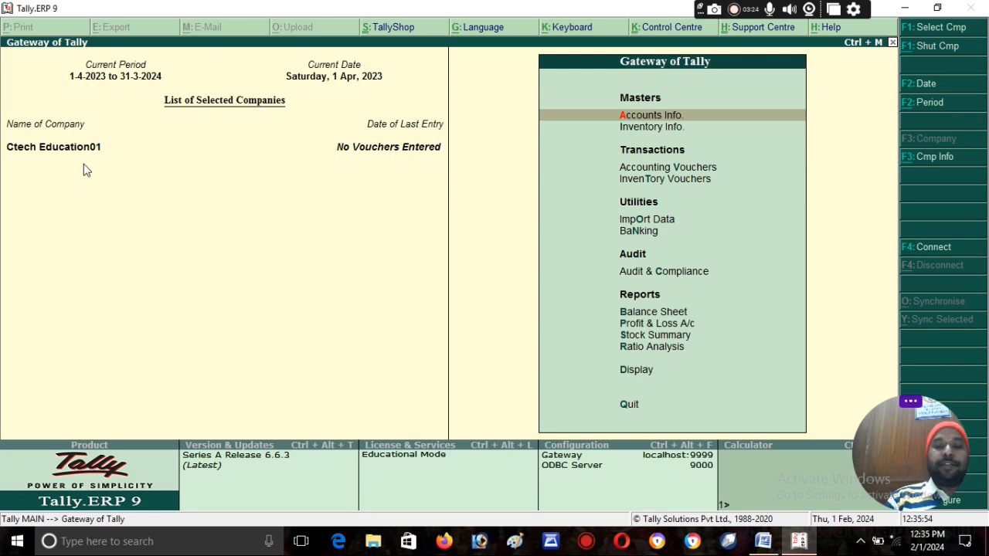
# Step: In F11 Statutory & Taxation features, set Enable GST and Set/alter GST details to Yes
pyautogui.press('F11')
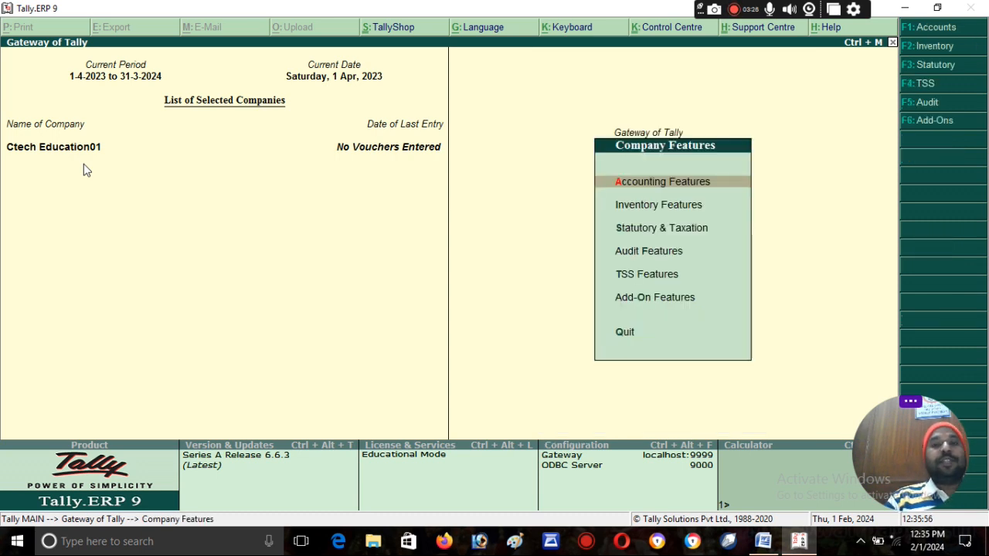
pyautogui.press('Down')
pyautogui.press('Down')
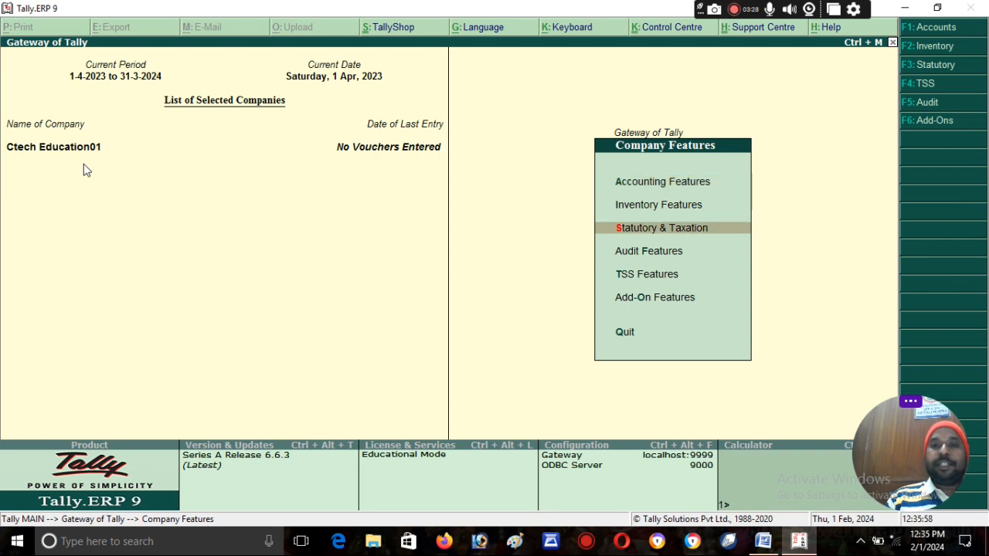
pyautogui.press('Return')
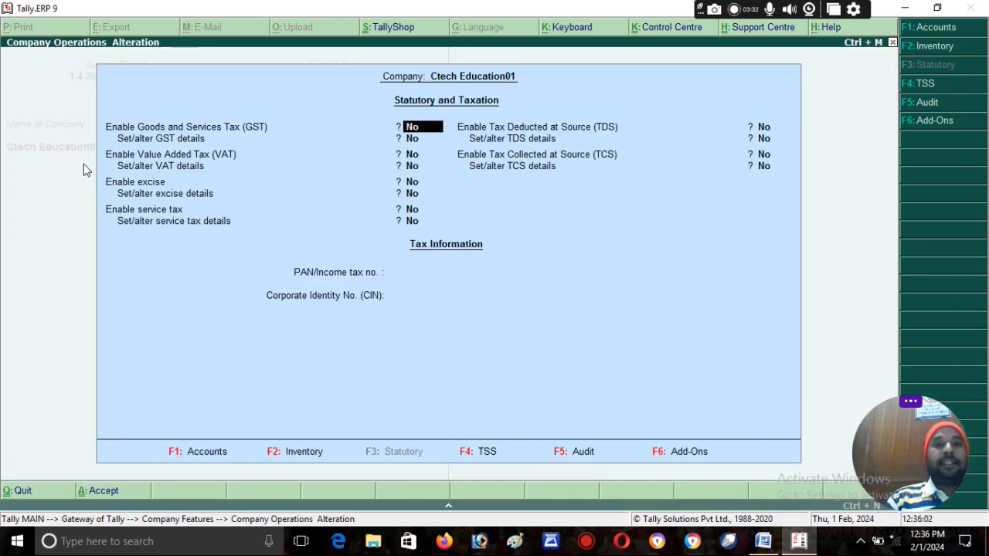
pyautogui.write('y')
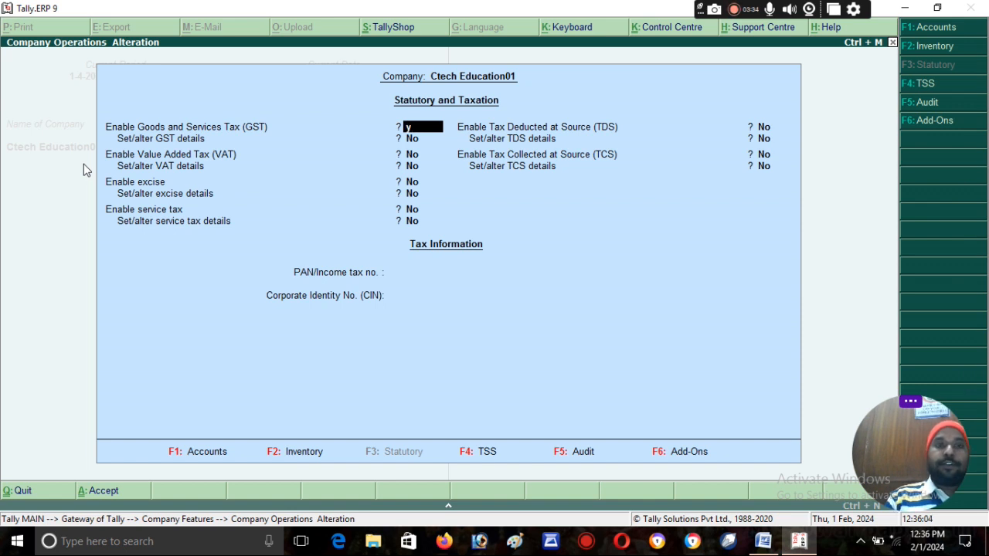
pyautogui.press('Return')
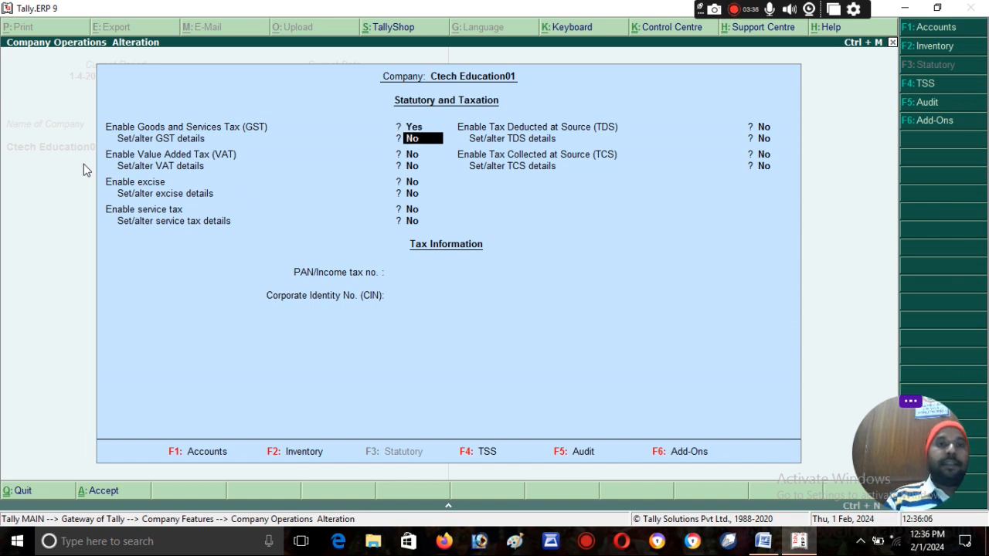
pyautogui.write('y')
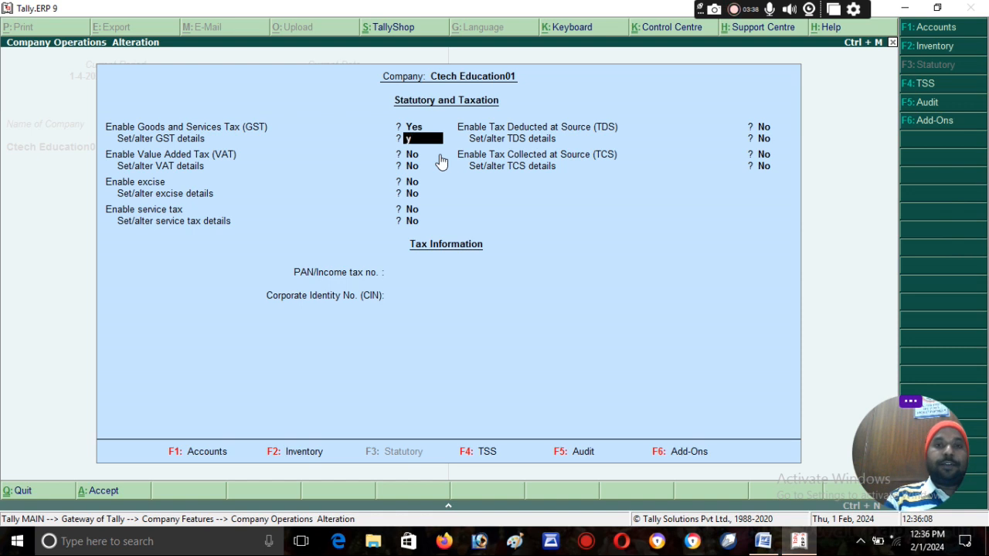
pyautogui.press('Return')
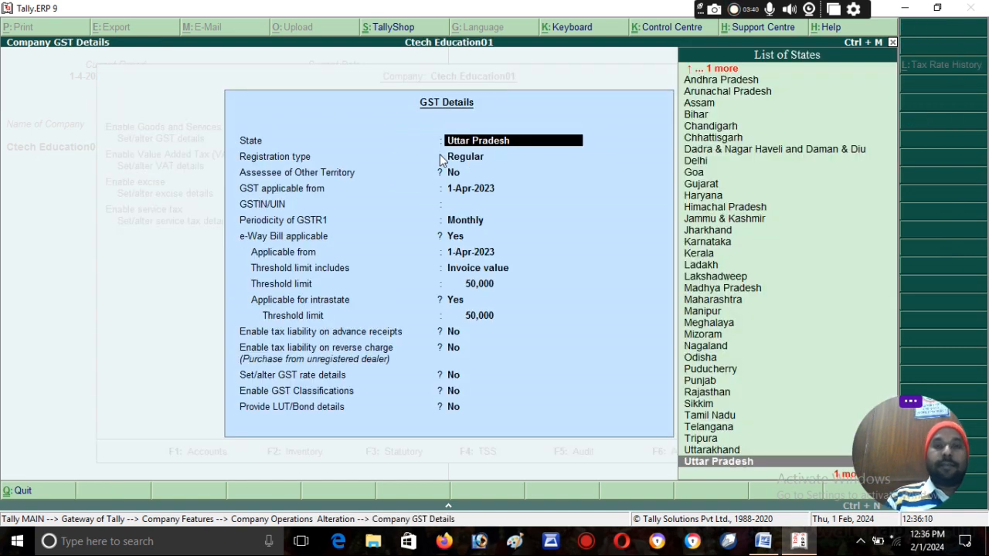
# Step: Keep Uttar Pradesh as the state and enter the company's GSTIN, dismissing the warning
pyautogui.press('Return')
pyautogui.press('Return')
pyautogui.press('Return')
pyautogui.press('Return')
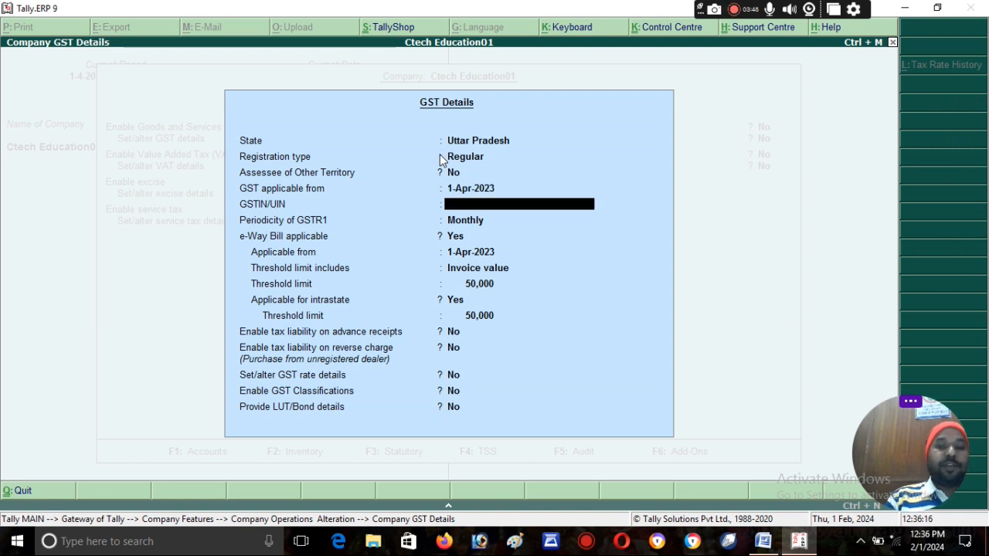
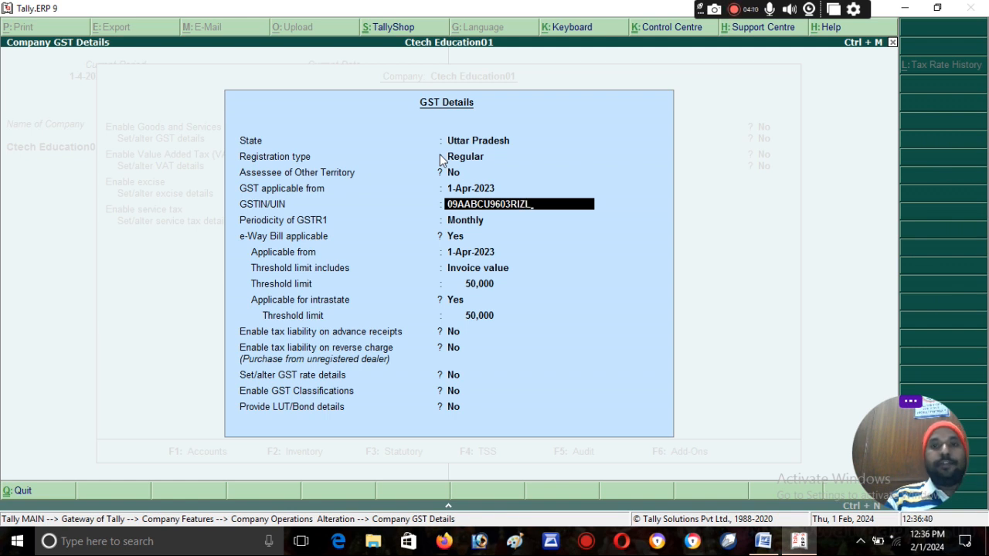
pyautogui.press('Return')
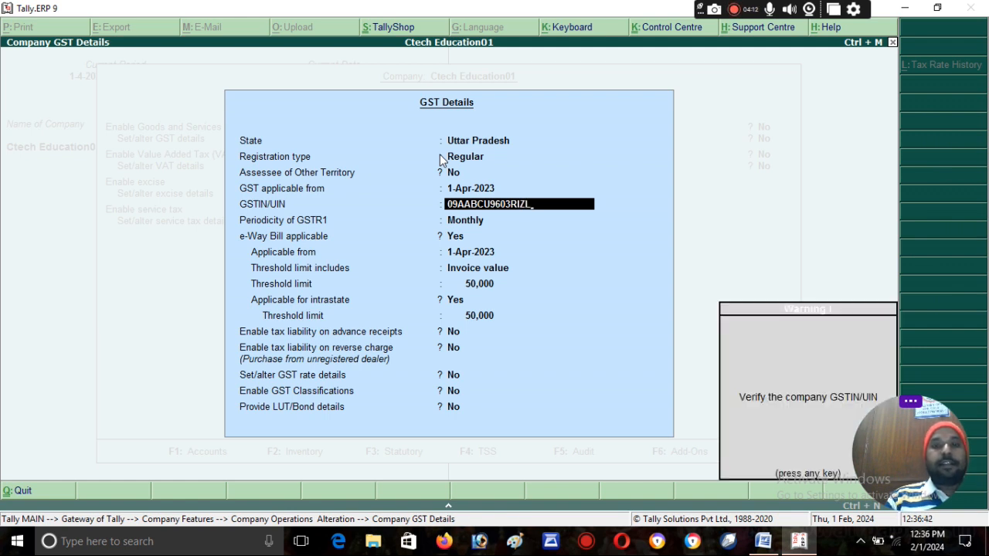
pyautogui.press('Return')
pyautogui.press('Return')
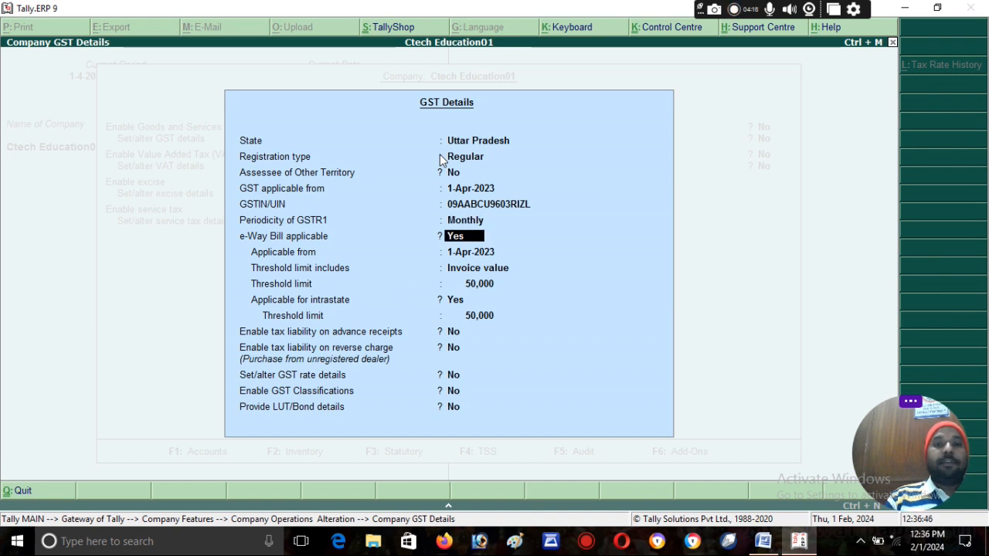
# Step: Set e-Way Bill and advance-receipt tax liability to No, then save the GST details
pyautogui.write('n')
pyautogui.press('Return')
pyautogui.write('n')
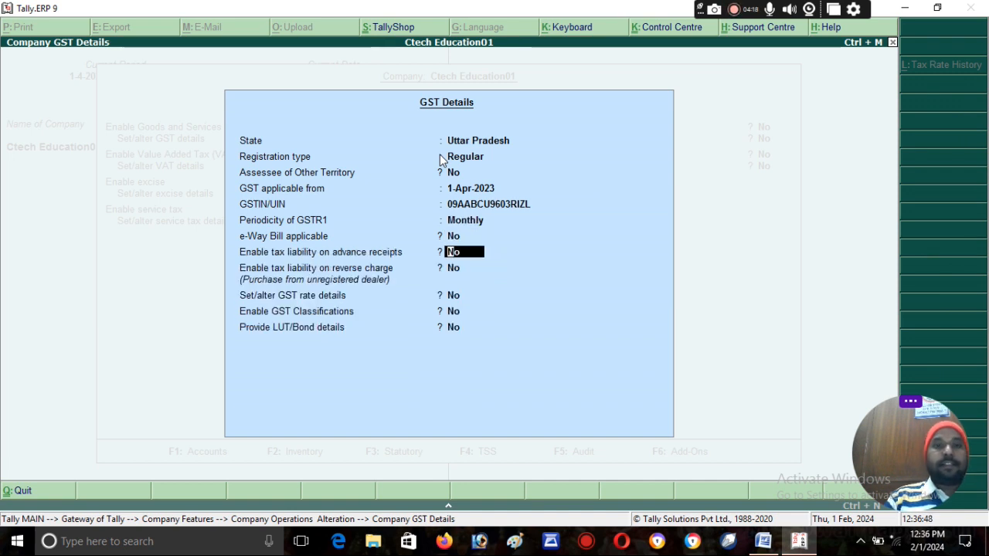
pyautogui.press('Return')
pyautogui.press('Return')
pyautogui.press('Return')
pyautogui.press('Return')
pyautogui.press('Return')
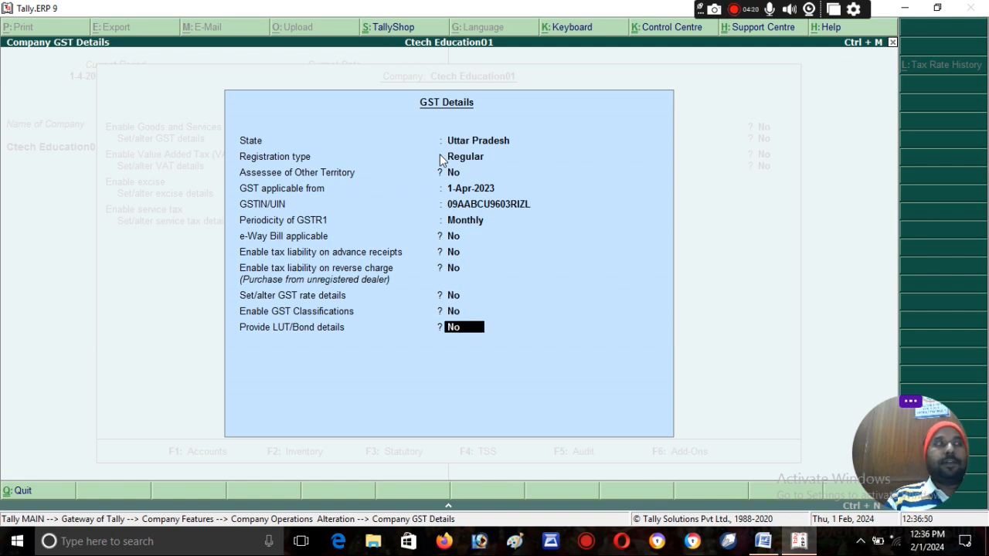
pyautogui.press('Return')
pyautogui.press('Return')
pyautogui.press('Return')
pyautogui.press('Return')
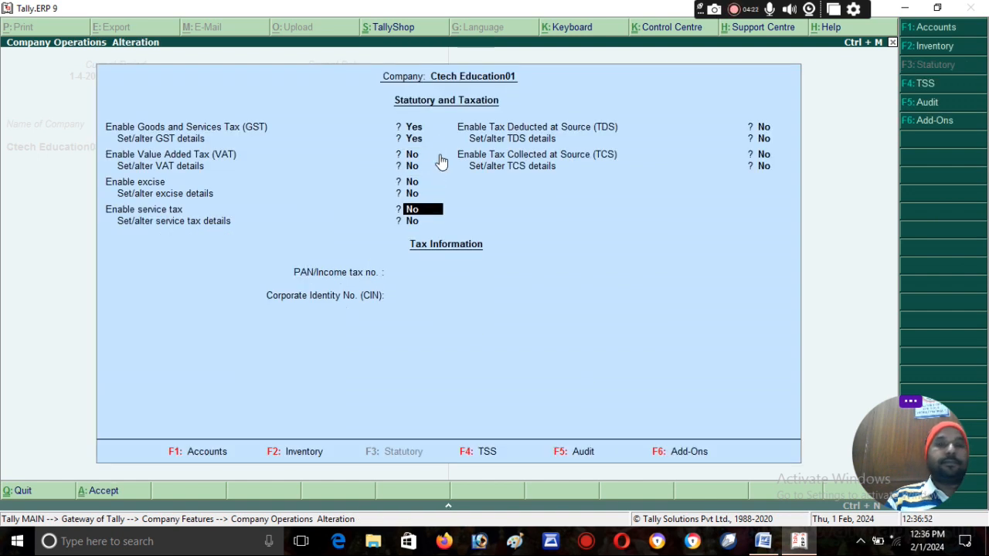
# Step: Accept the Statutory and Taxation settings with GST enabled and leave Company Features
pyautogui.press('Return')
pyautogui.press('Return')
pyautogui.press('Return')
pyautogui.press('Return')
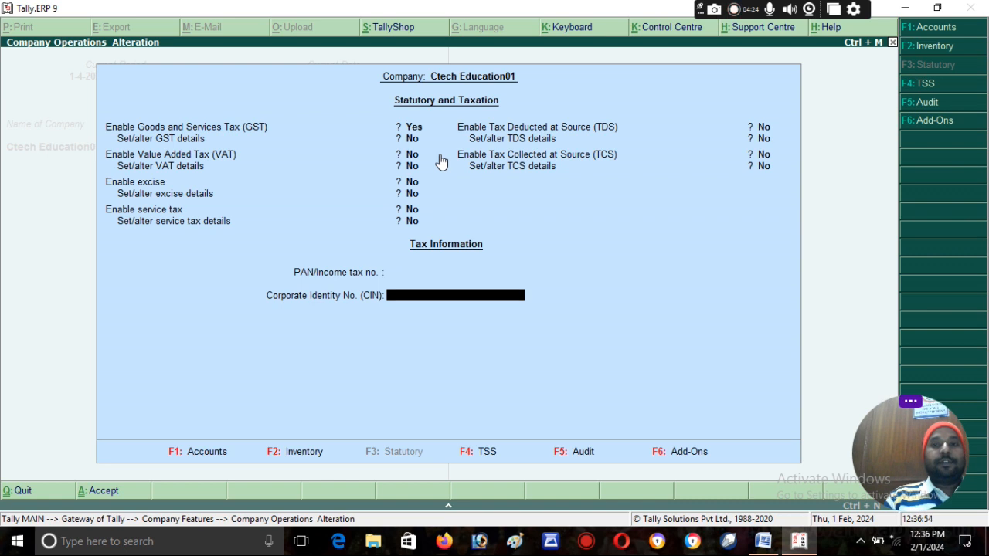
pyautogui.press('Return')
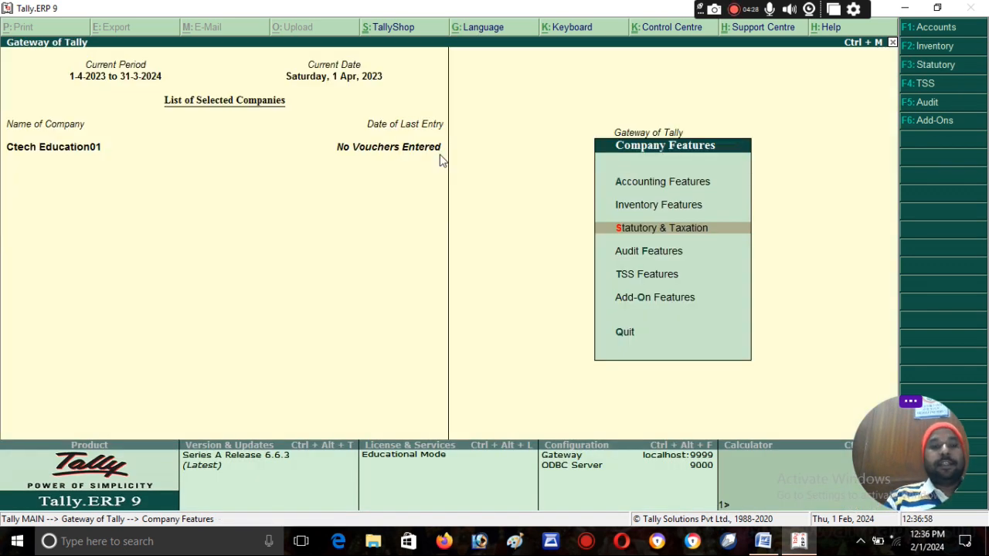
pyautogui.press('Escape')
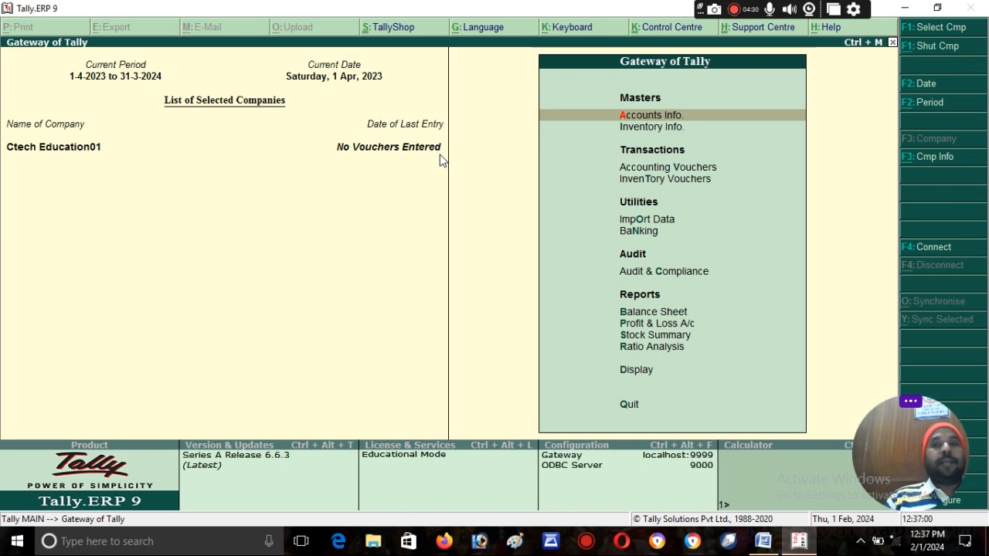